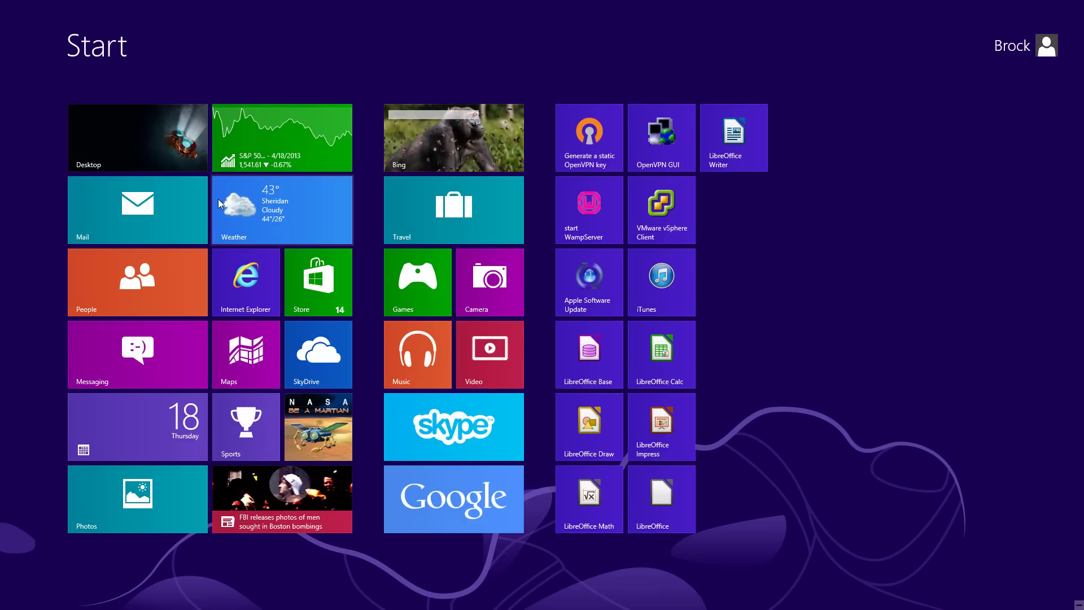
Step: Flip to the desktop and back to Start, then search the apps for 'paint'
key(super)
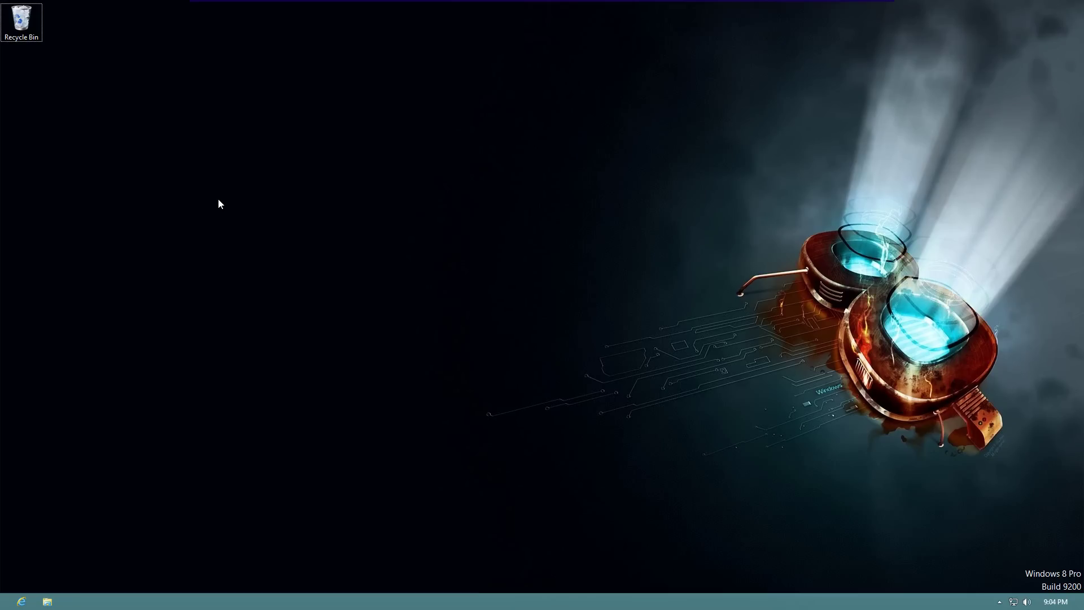
click(6, 603)
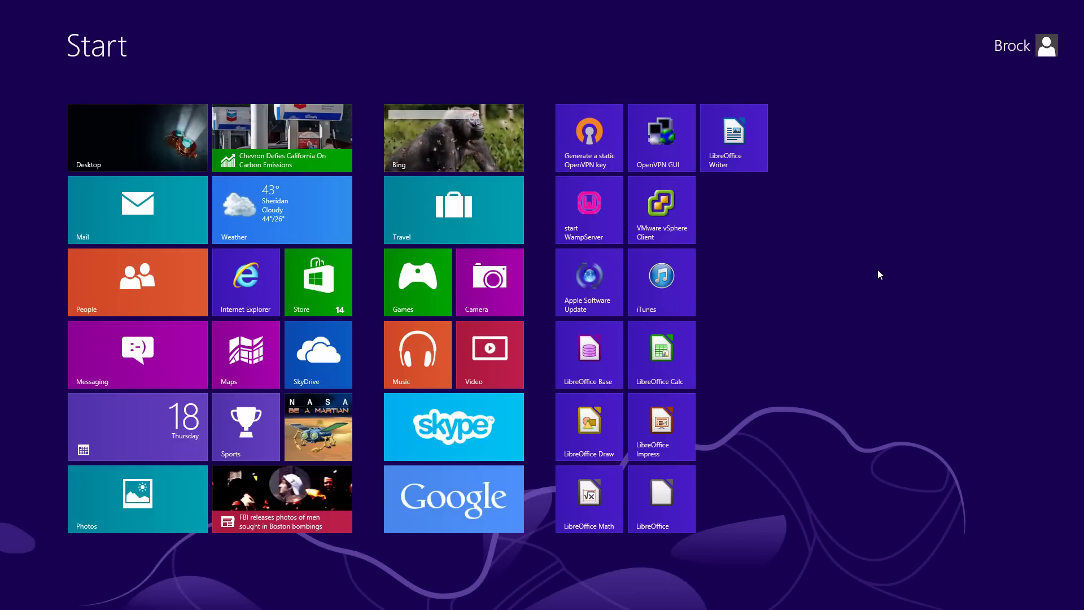
text(paint)
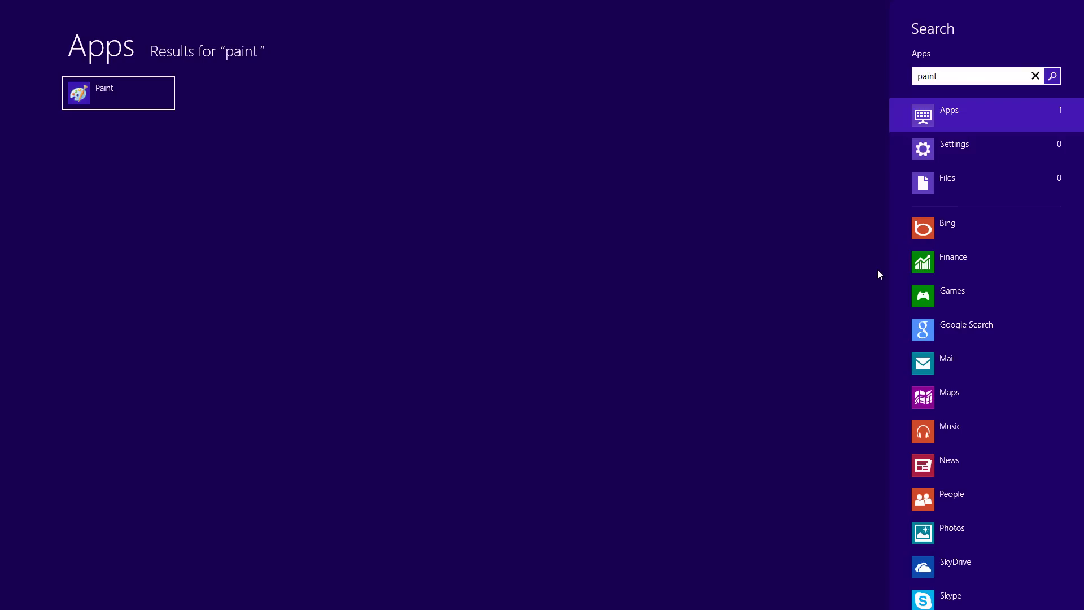
Step: Clear the 'paint' query, search for 'google', then clear that query too
key(BackSpace)
key(BackSpace)
key(BackSpace)
key(BackSpace)
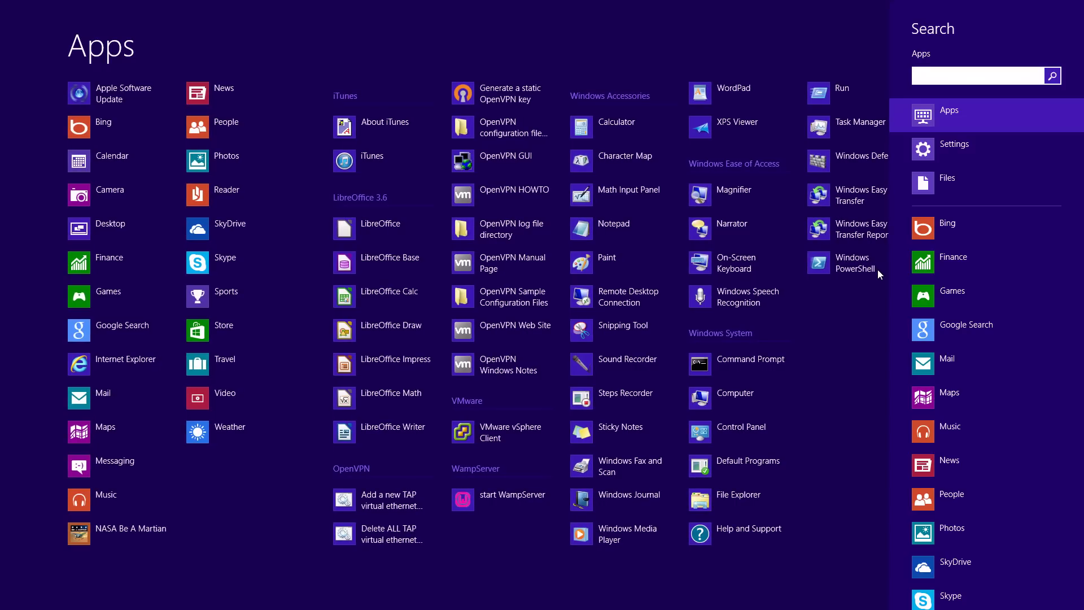
text(google)
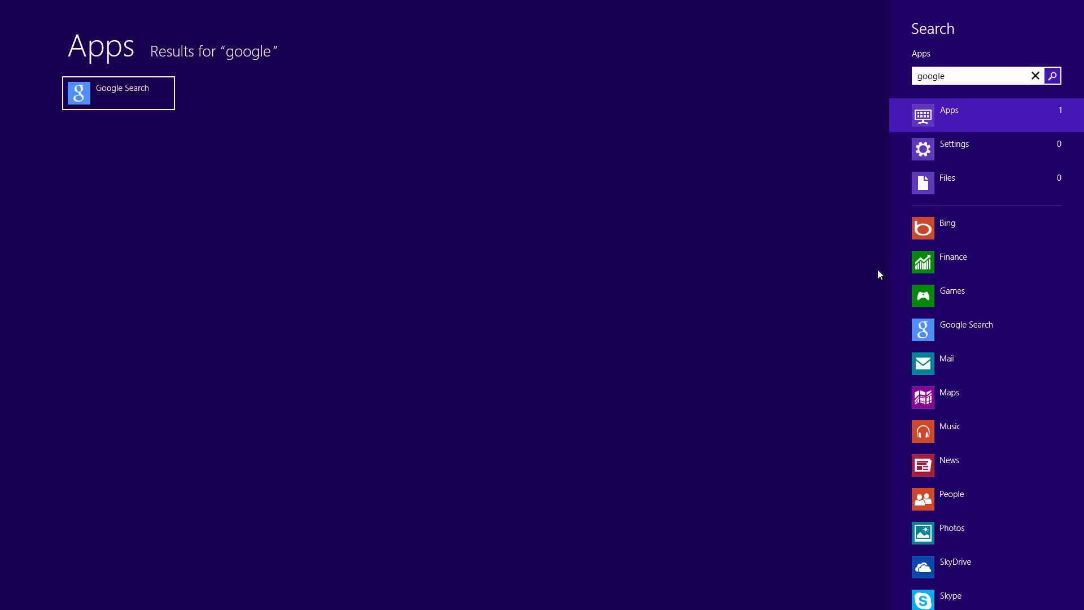
key(BackSpace)
key(BackSpace)
key(BackSpace)
key(BackSpace)
key(BackSpace)
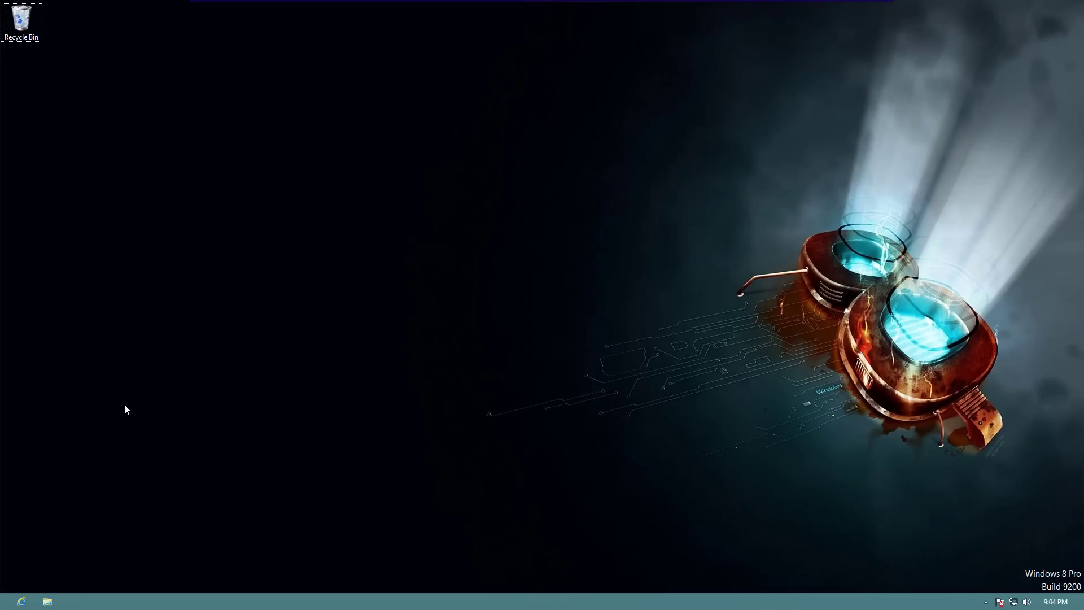
Step: Search apps for 'paint' via the Win+C Search charm, then clear the query
mouse_move(1, 609)
key(super+c)
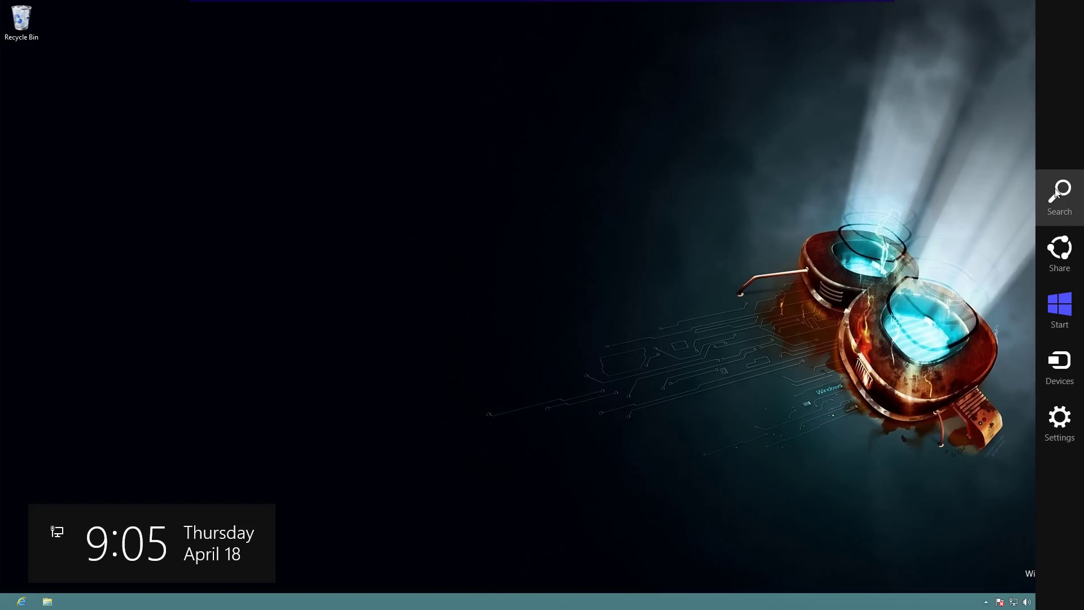
click(1057, 193)
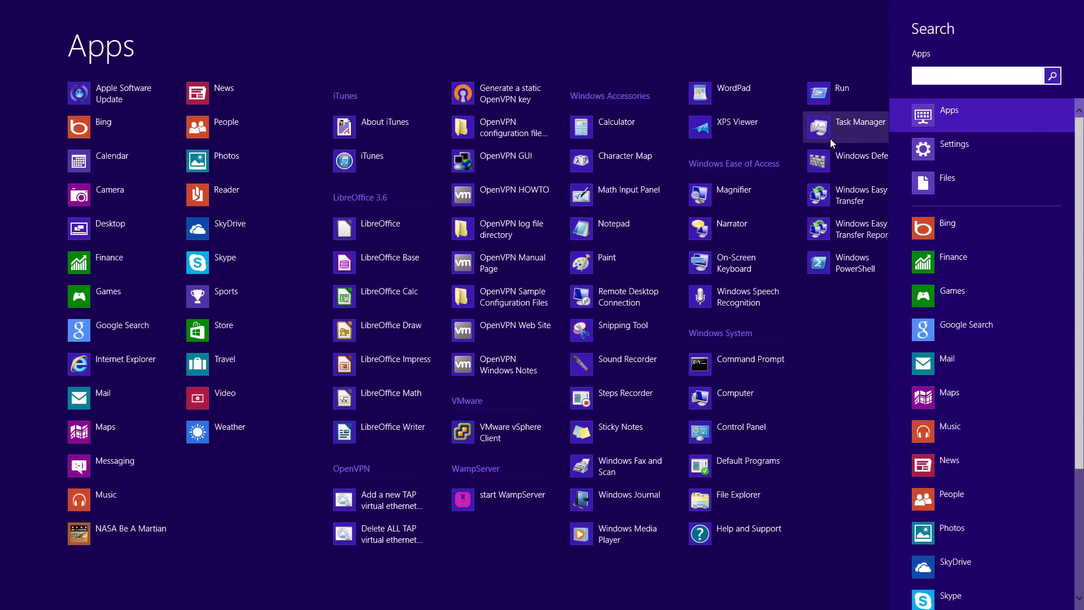
text(paint)
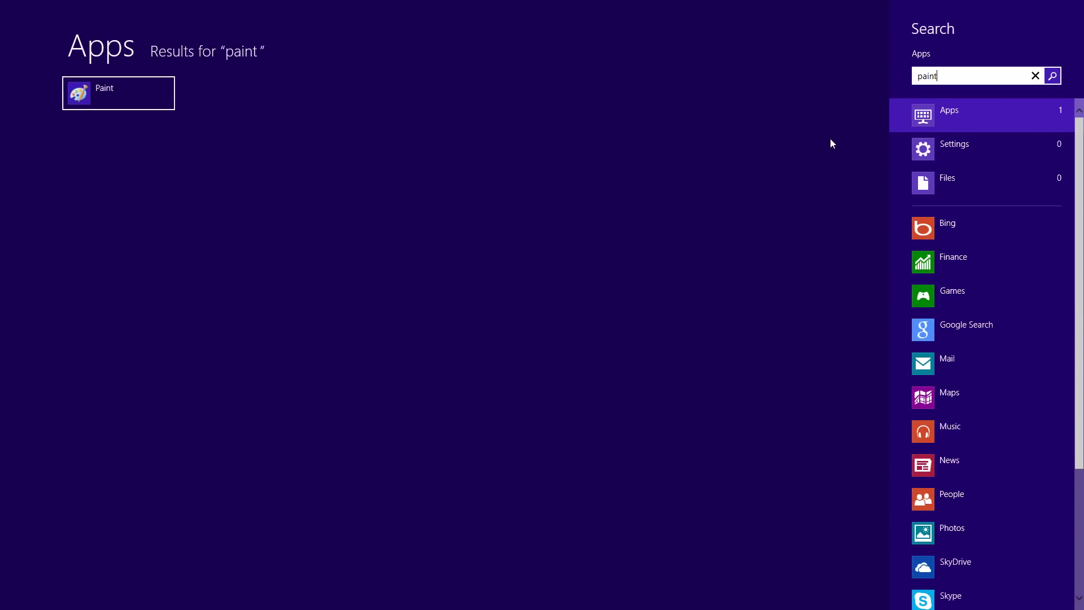
key(BackSpace)
key(BackSpace)
key(BackSpace)
key(BackSpace)
key(BackSpace)
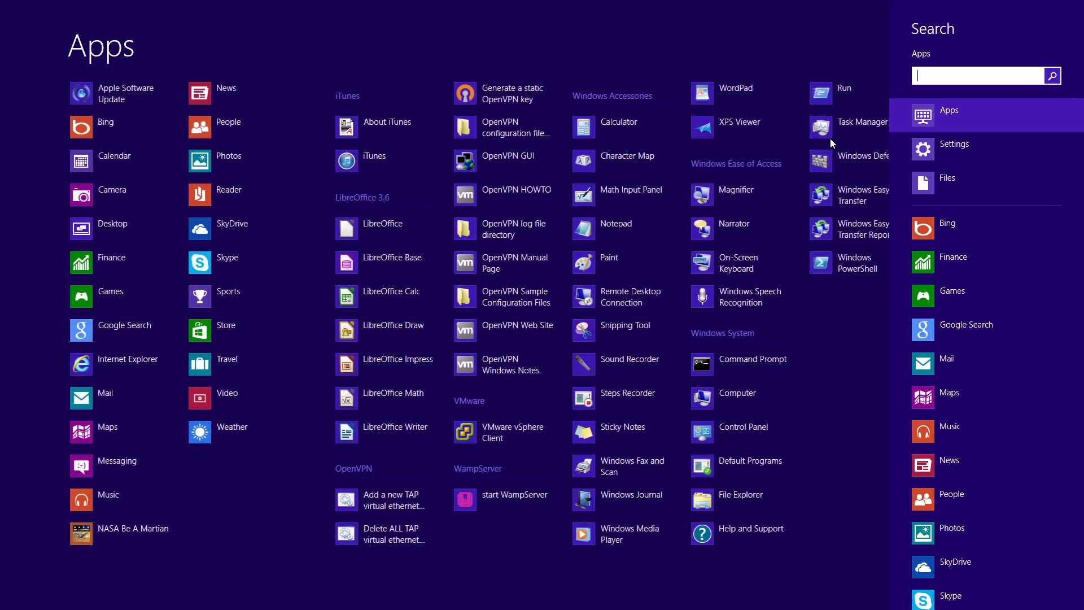
Step: Return to Start, show the Win+X quick-link menu, then dismiss it
click(10, 602)
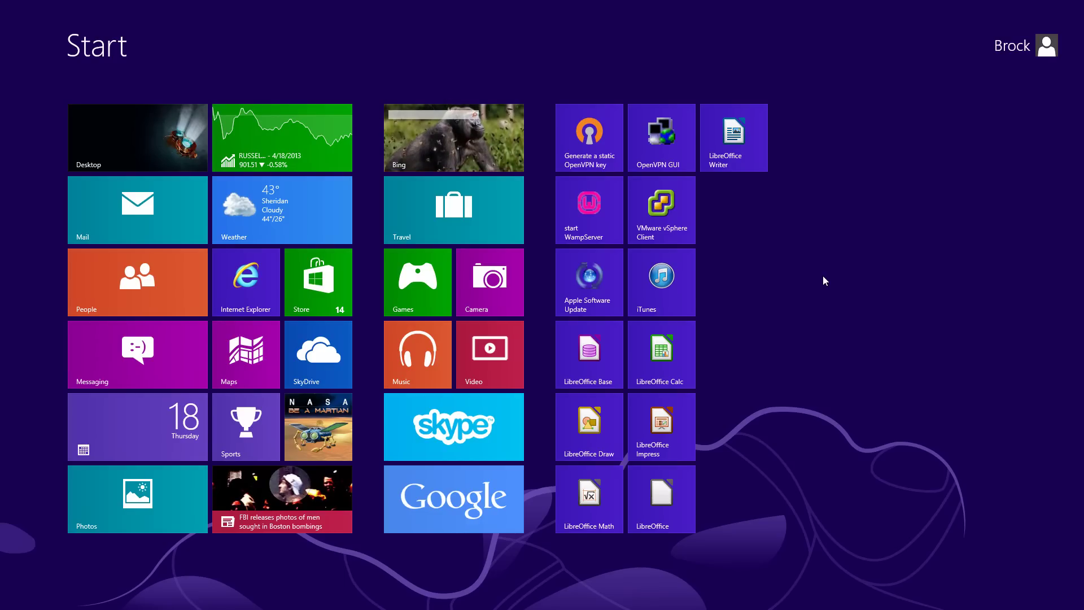
key(super+x)
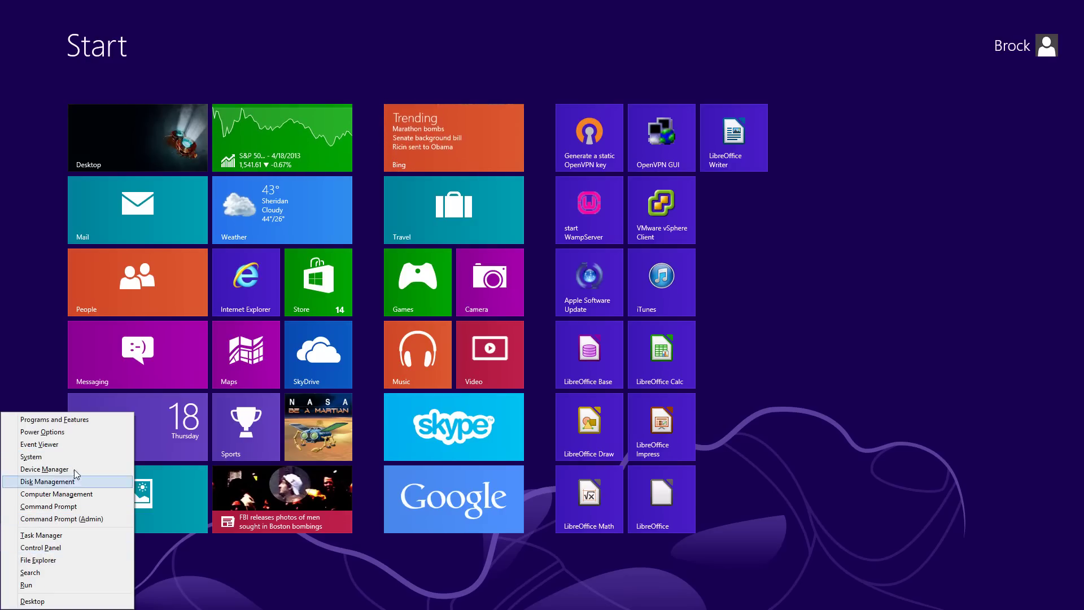
click(818, 479)
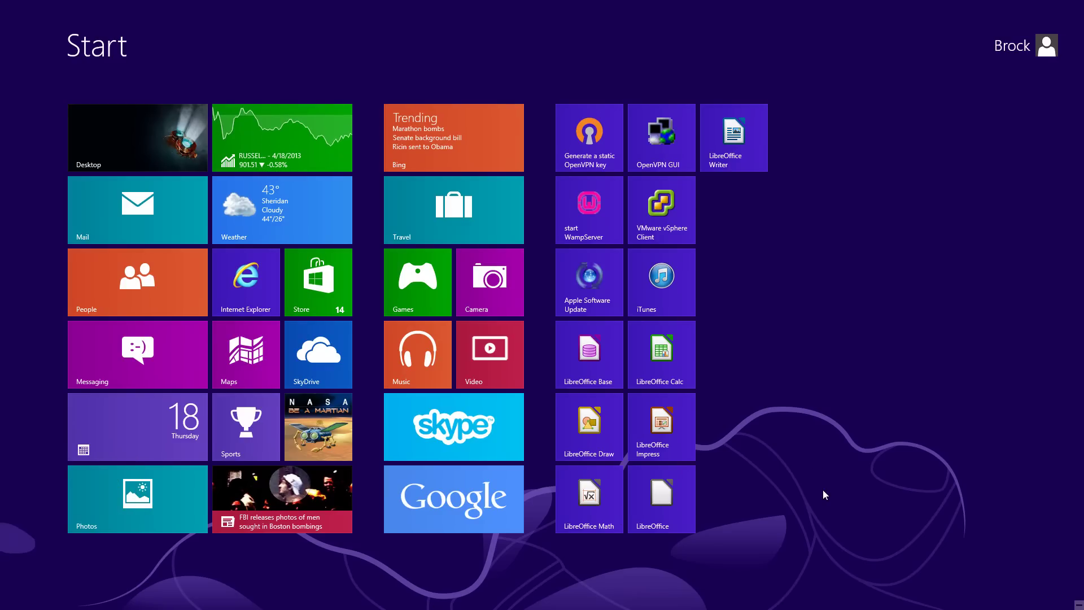
Step: Open the Settings pane on Start, switch to the desktop with Win+D, and open Settings there
key(super+i)
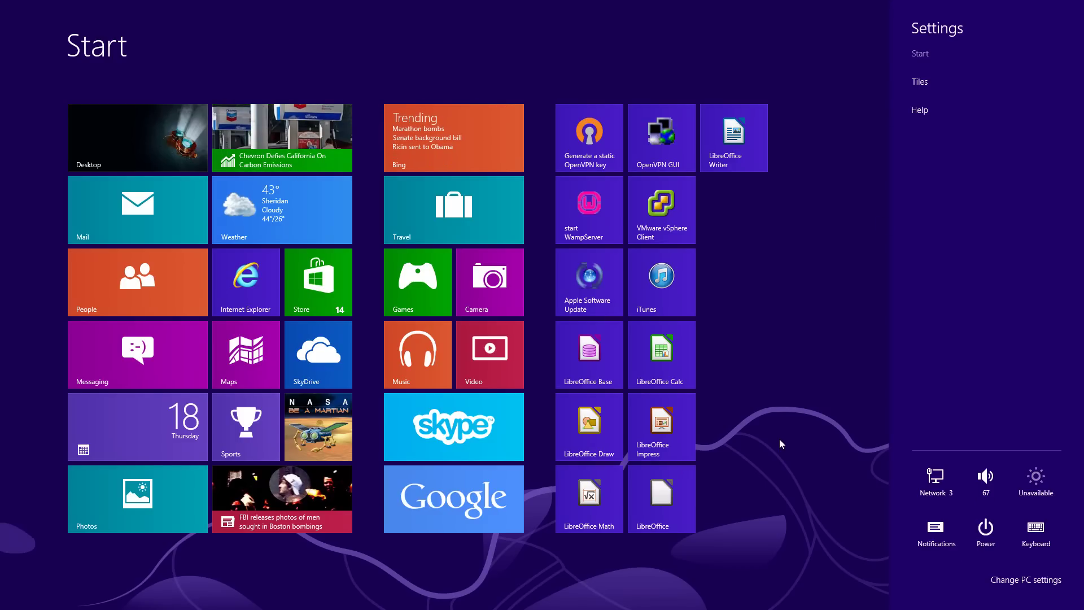
key(super+d)
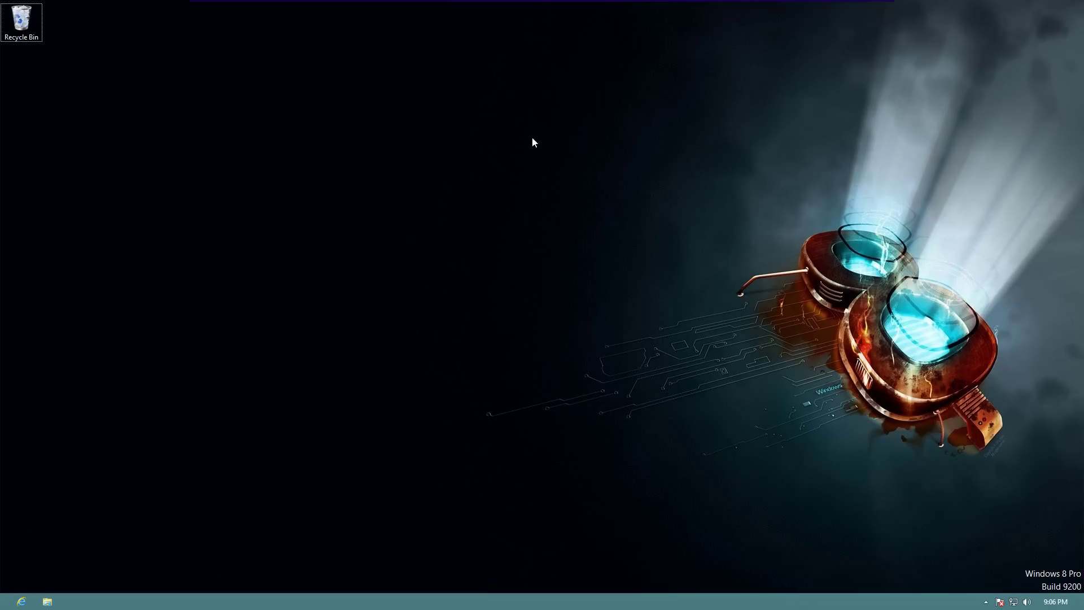
key(super+i)
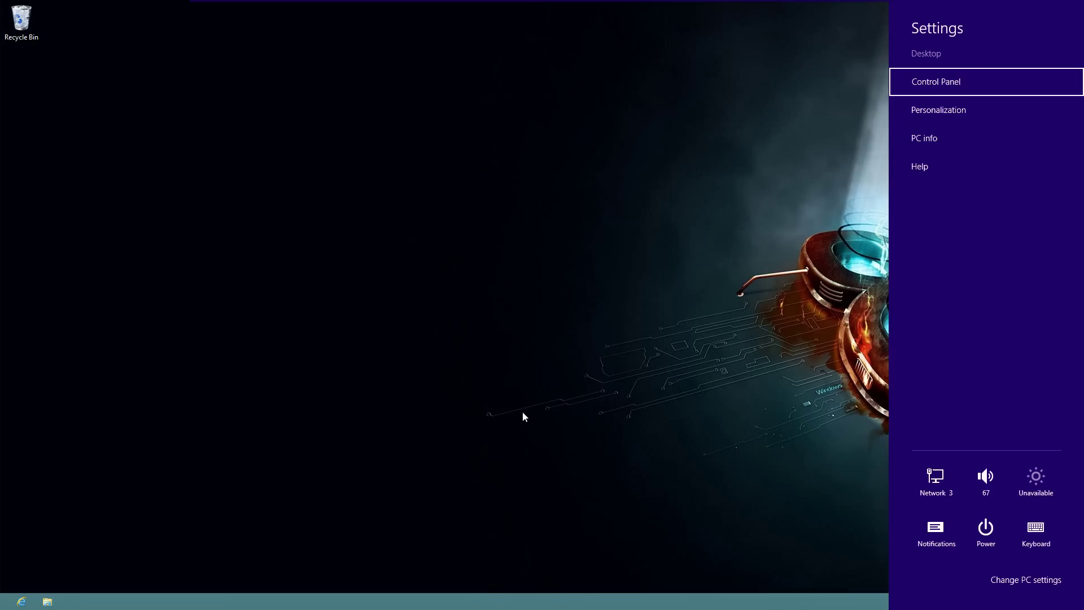
Step: Close Settings, cycle through Win+X quick links, Settings and charms, then open Start
click(597, 472)
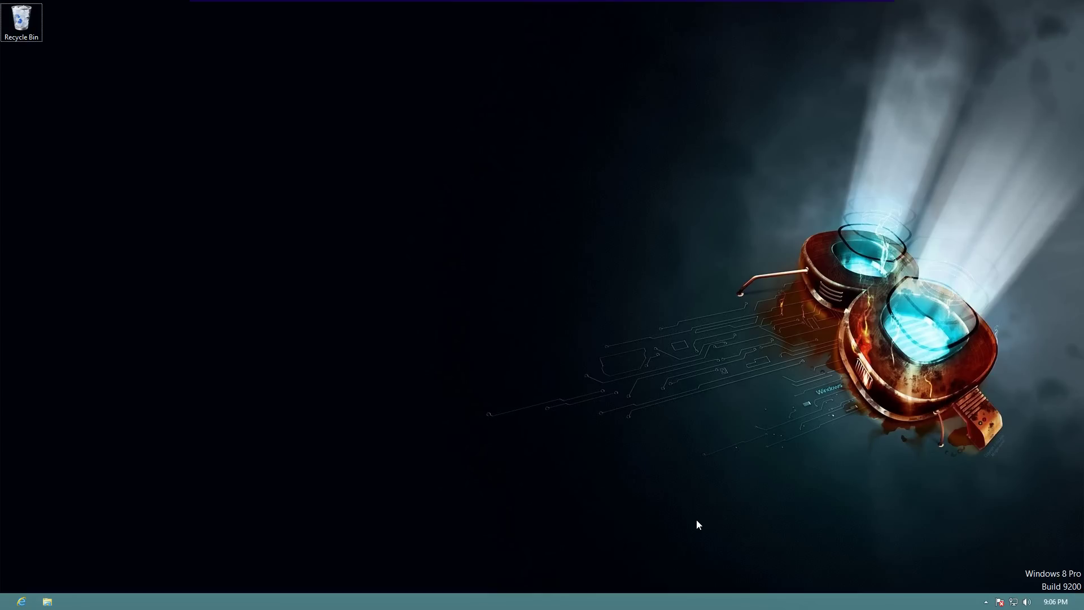
key(super+x)
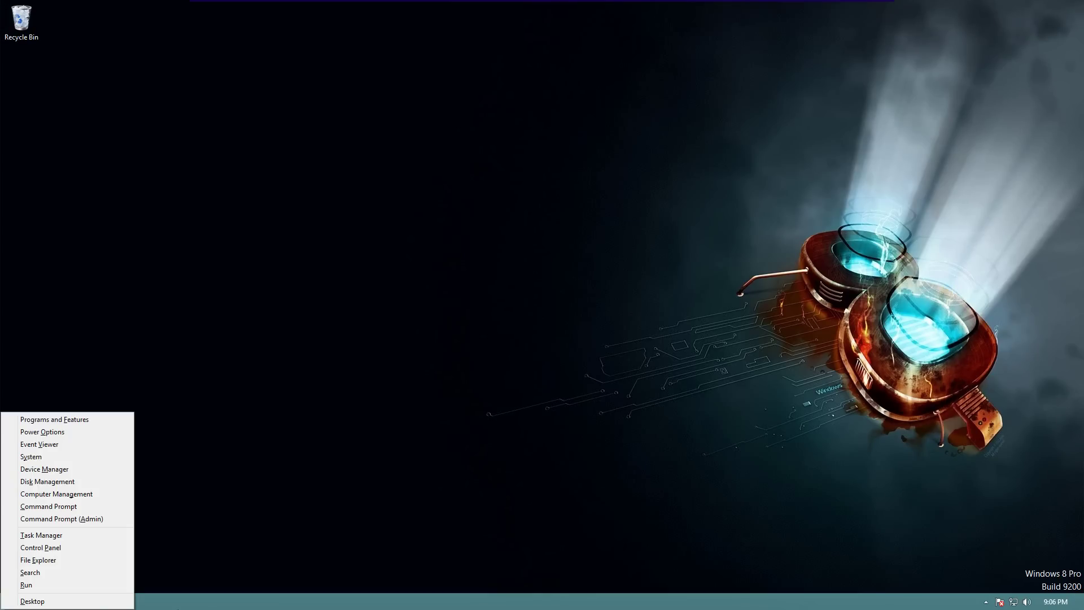
key(super+i)
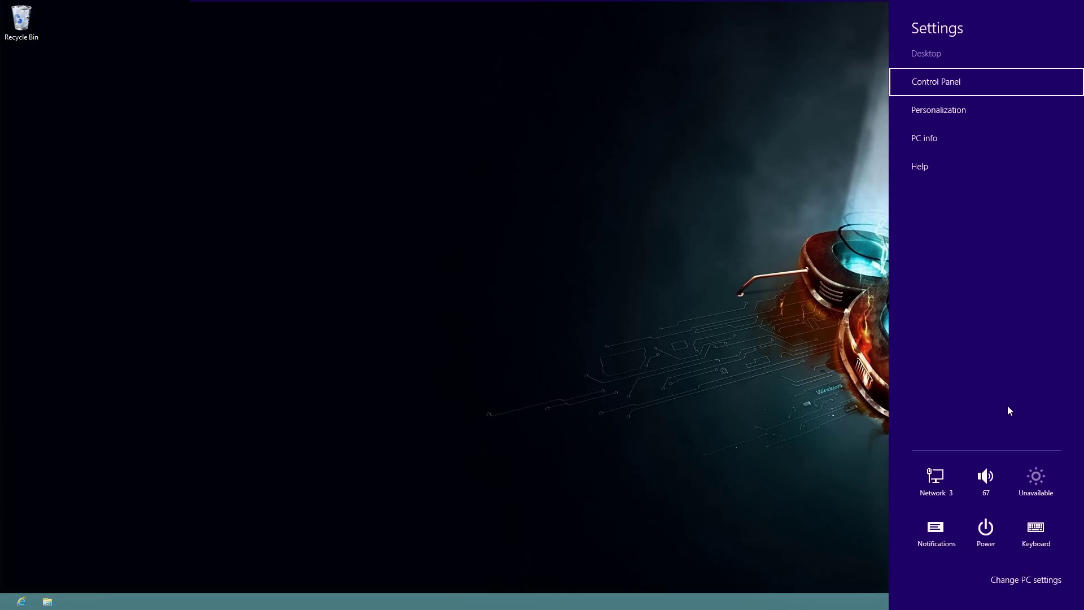
key(super+c)
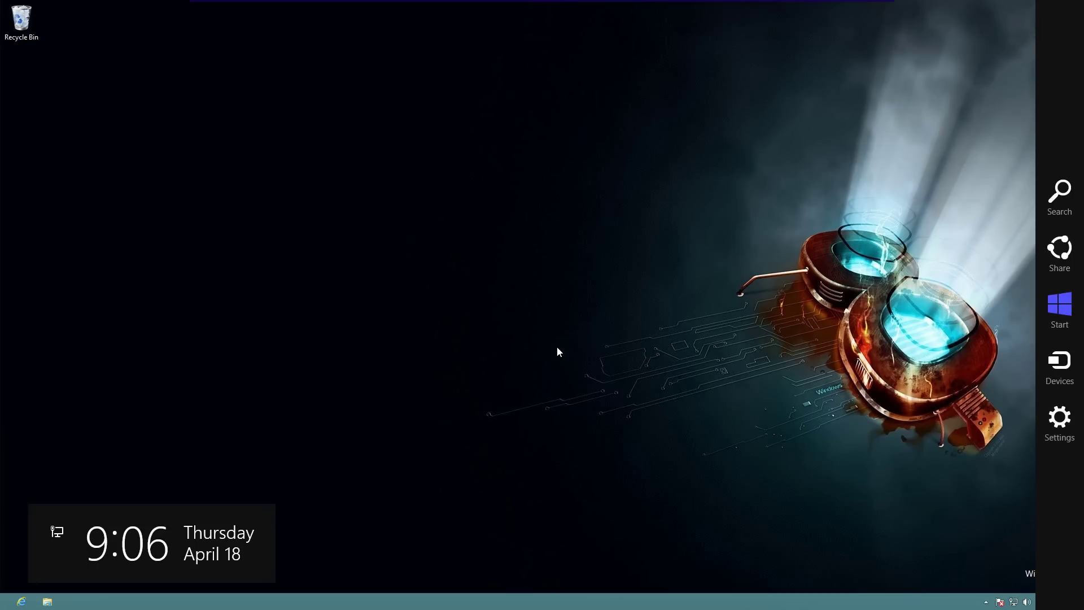
key(super)
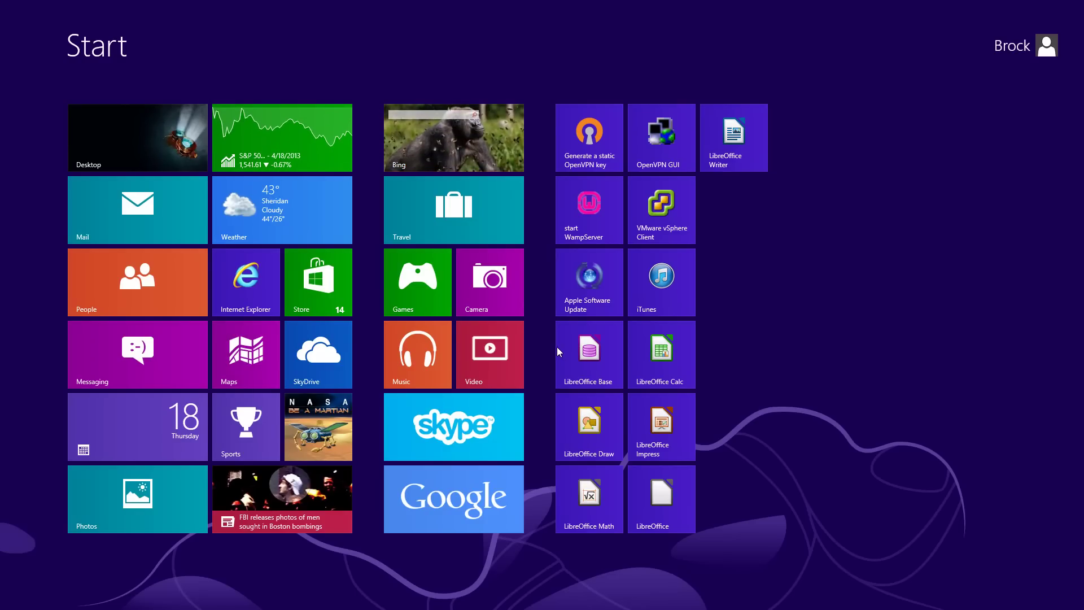
Step: Search apps for 'google', return to Start, then search for 'paint' to show Paint
text(google)
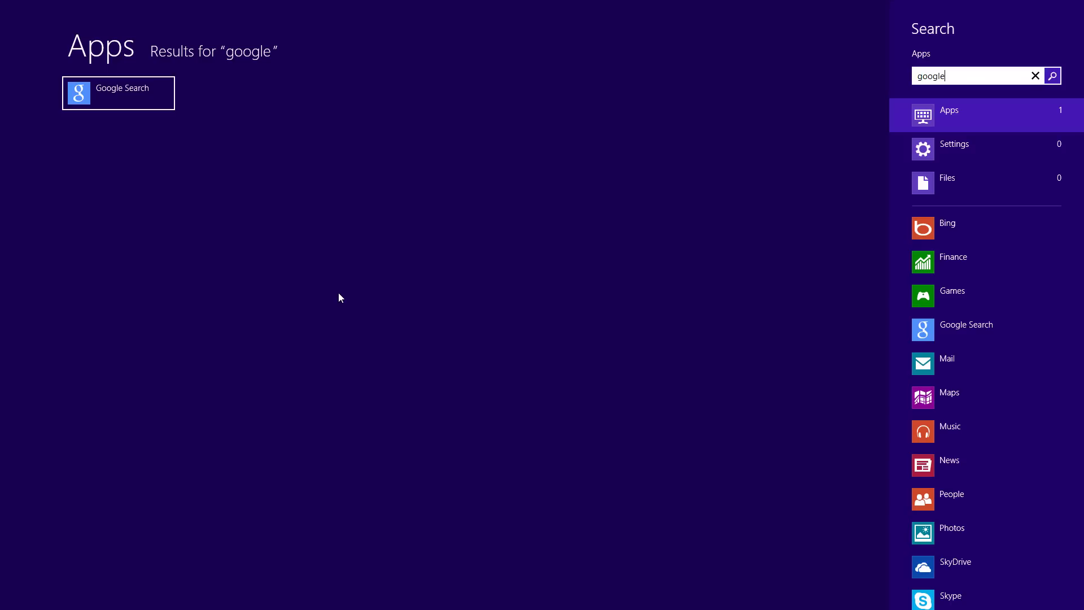
click(6, 604)
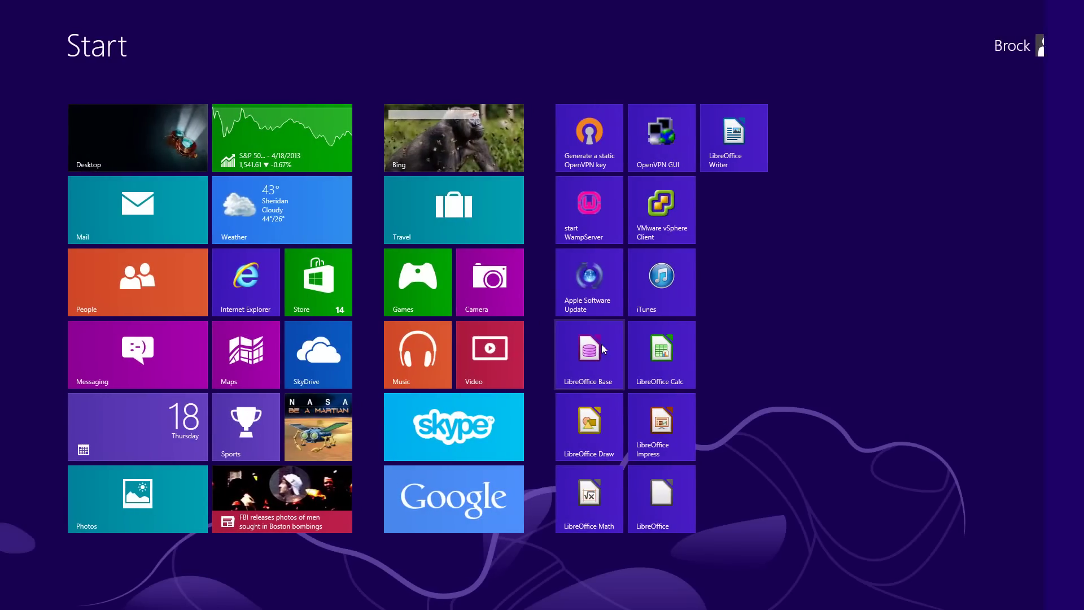
text(paint)
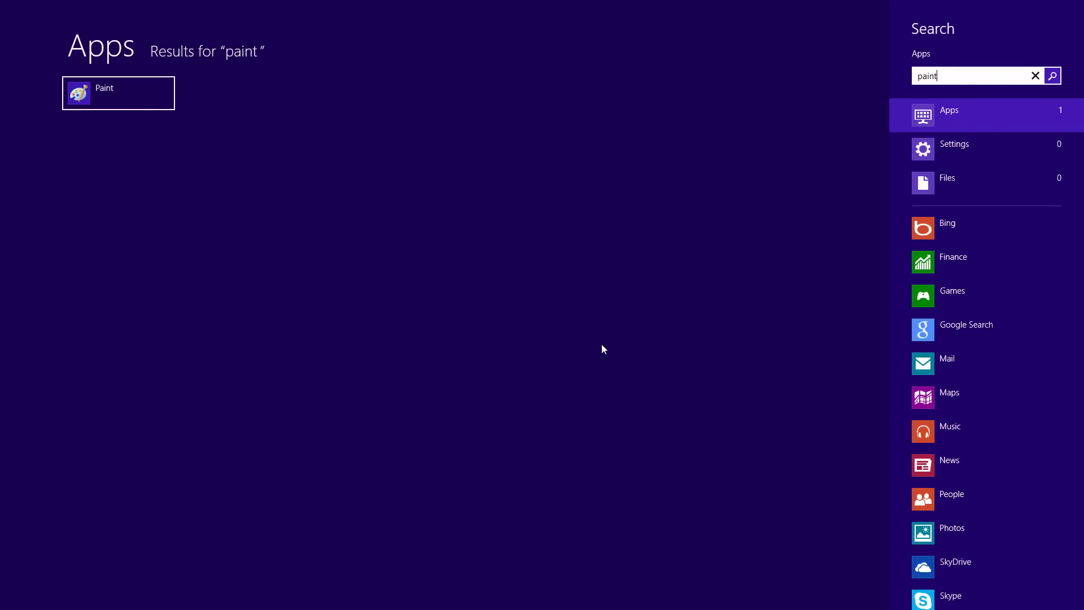
Step: Use the bottom-left Start thumbnail to leave the 'paint' results for the Start tiles
click(8, 603)
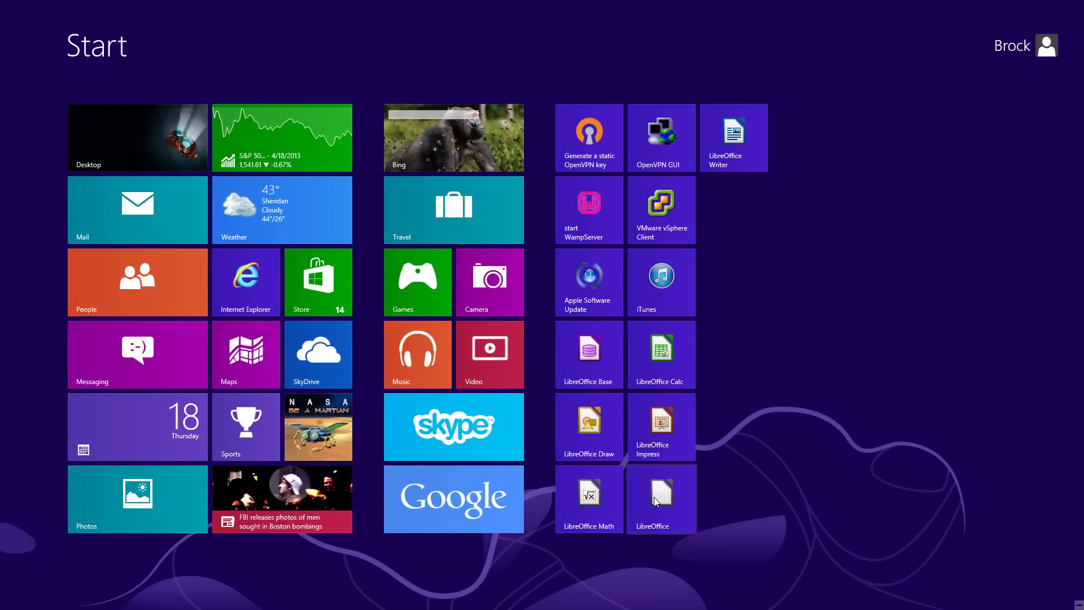